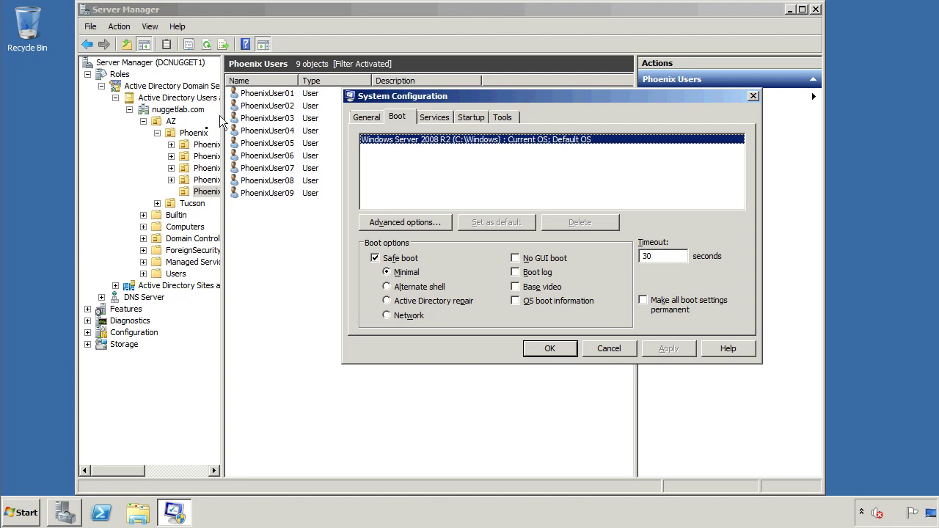
# - Keep Safe boot (Minimal) checked on the Boot tab and confirm System Configuration with OK
pyautogui.click(405, 119)
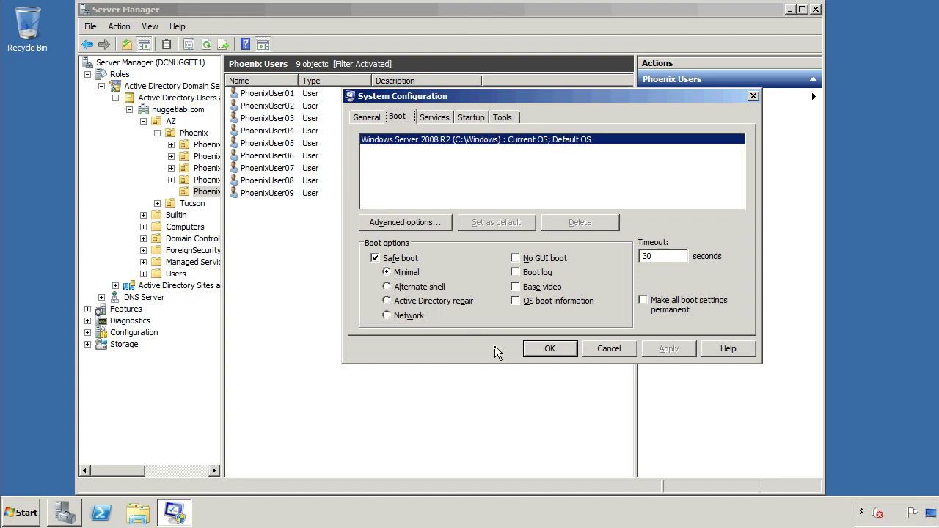
pyautogui.click(544, 354)
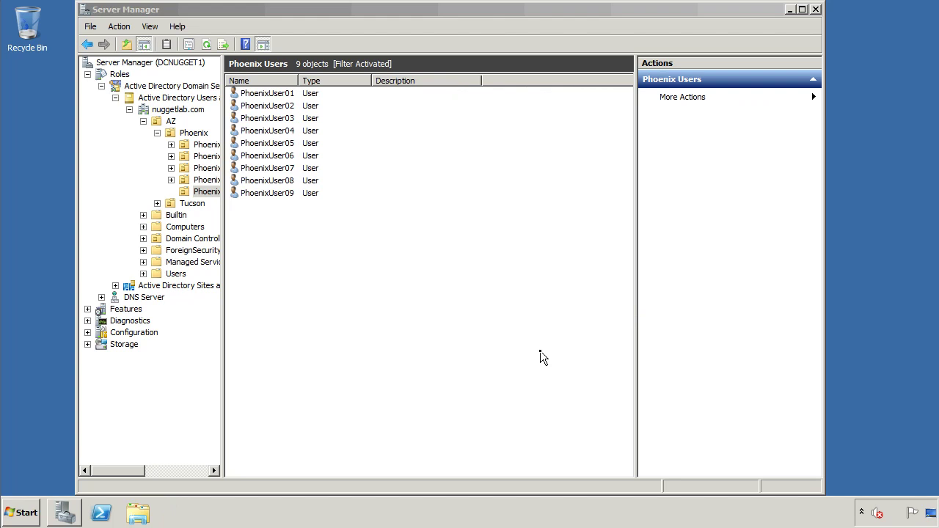
# - Minimize the Server Manager window to clear the desktop
pyautogui.click(791, 11)
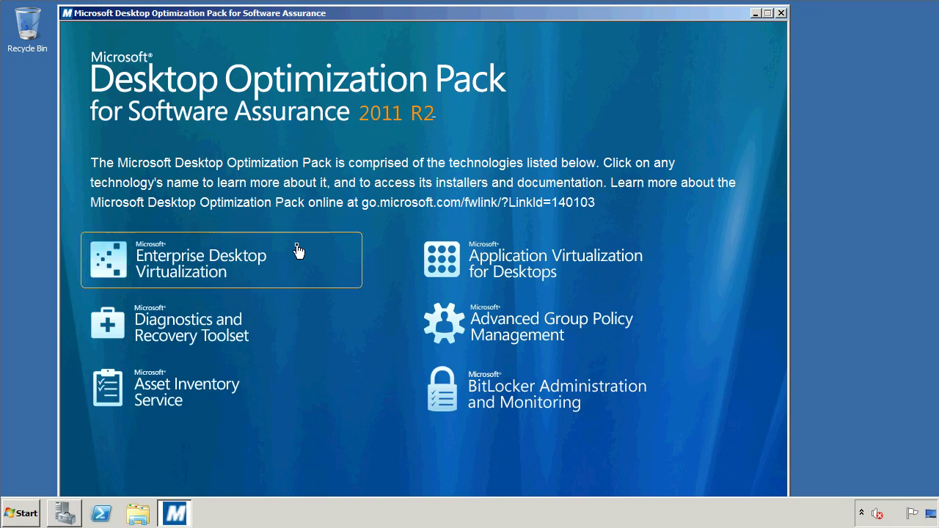
# - Open the Diagnostics and Recovery Toolset page and start the DaRT 7.0 (64-bit) installer
pyautogui.click(248, 342)
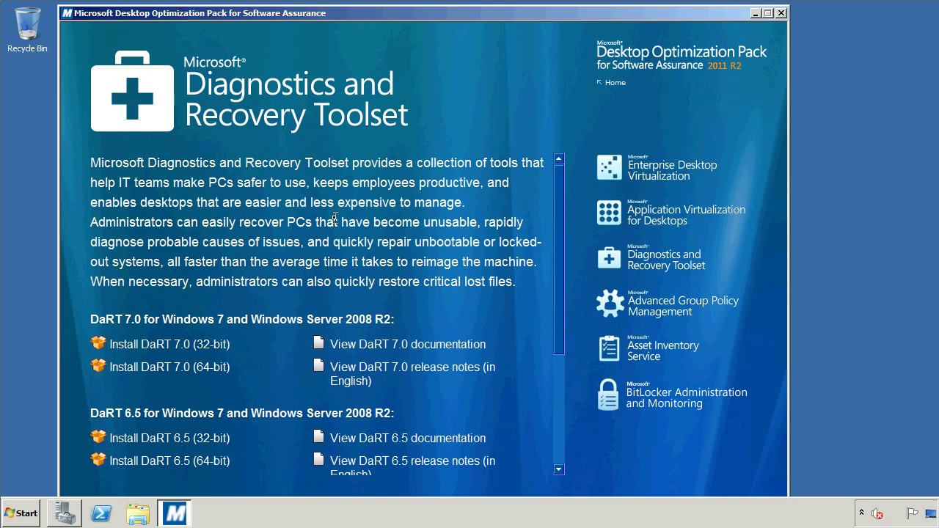
pyautogui.click(166, 373)
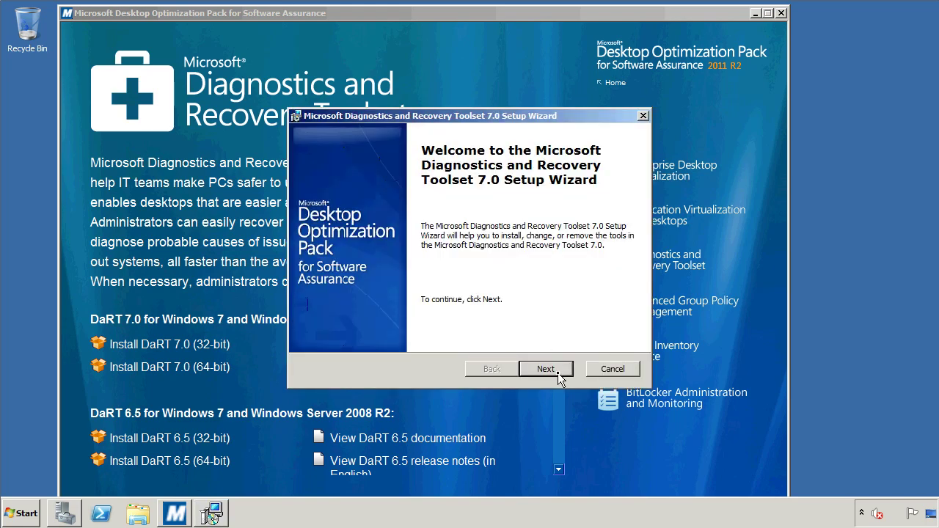
# - Reposition the setup window, accept the DaRT license and opt in to Microsoft Update
pyautogui.moveTo(581, 122); pyautogui.dragTo(485, 105)
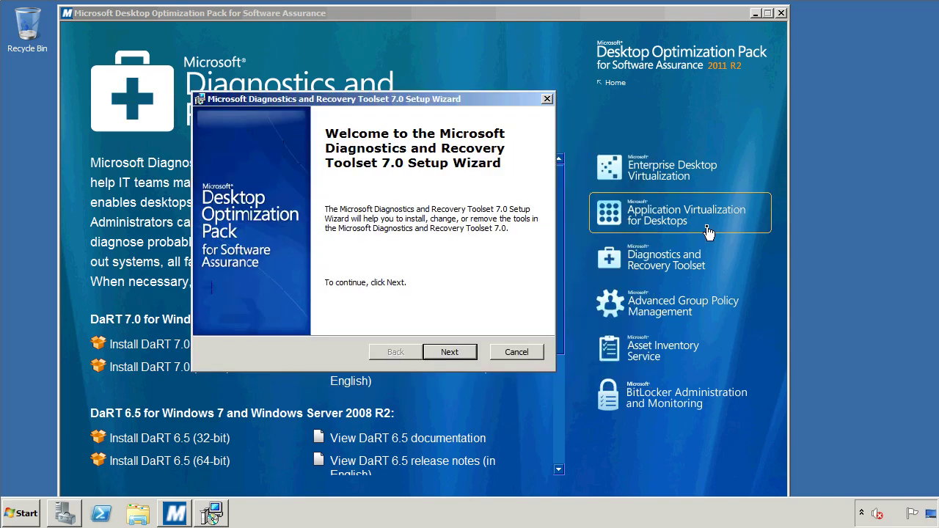
pyautogui.click(449, 353)
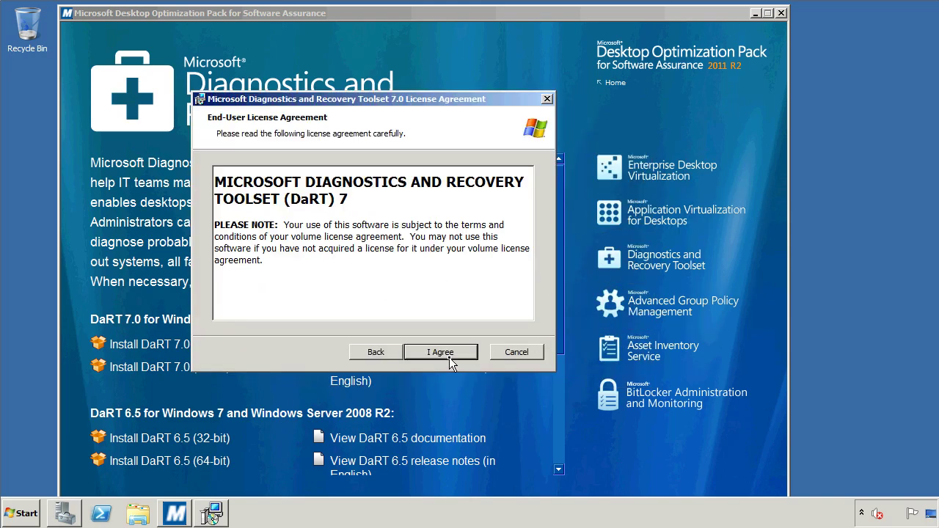
pyautogui.click(449, 353)
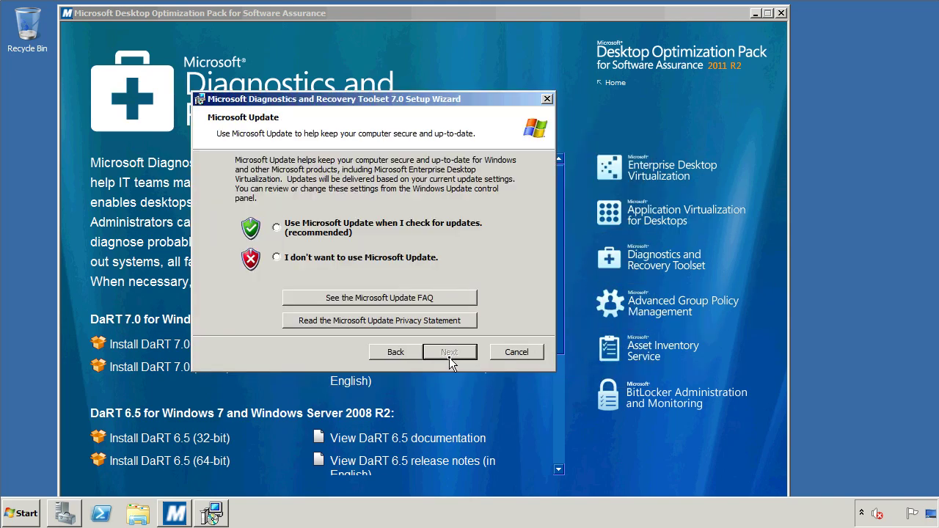
pyautogui.click(347, 227)
pyautogui.click(450, 353)
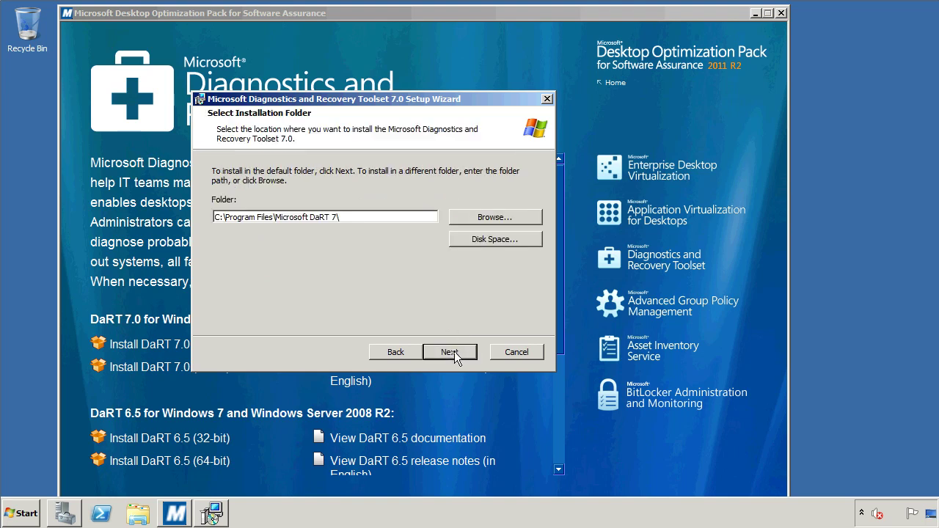
# - Keep the default install folder, choose Typical, and approve the installation prompt
pyautogui.click(454, 351)
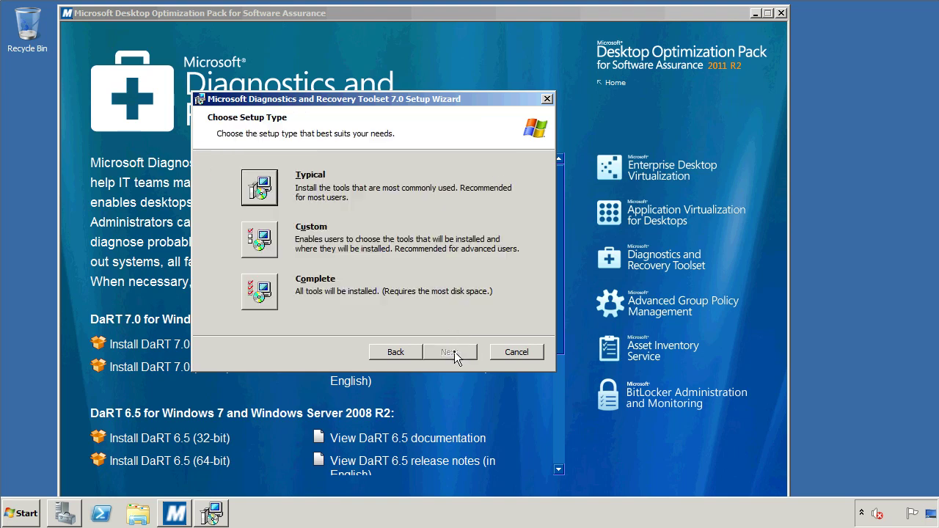
pyautogui.click(265, 185)
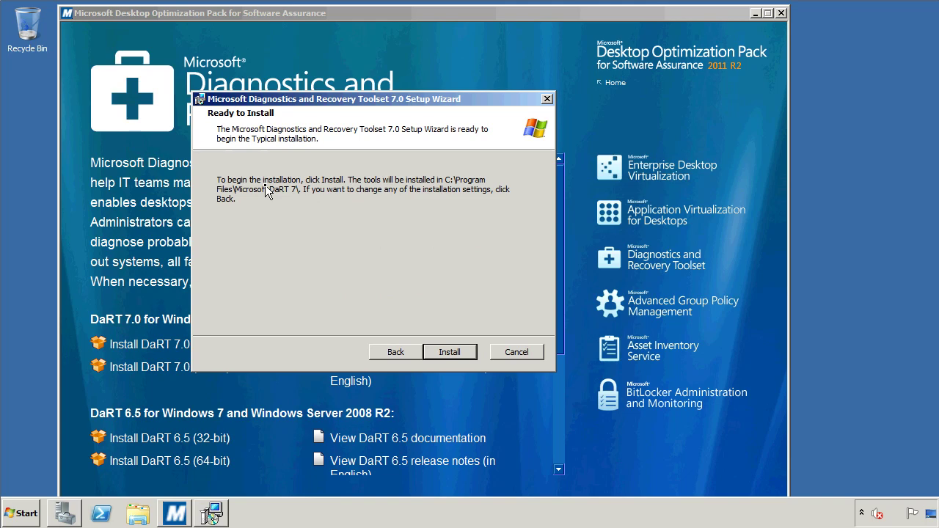
pyautogui.click(450, 353)
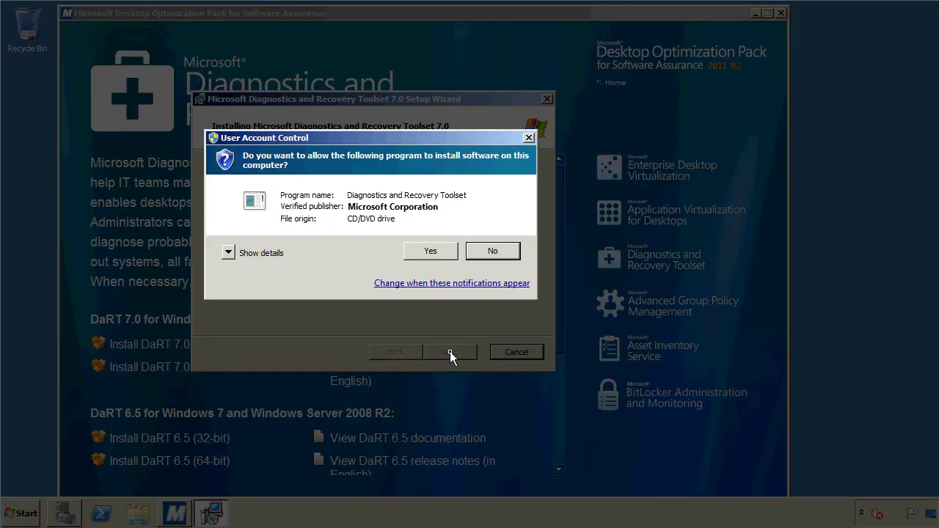
pyautogui.click(448, 251)
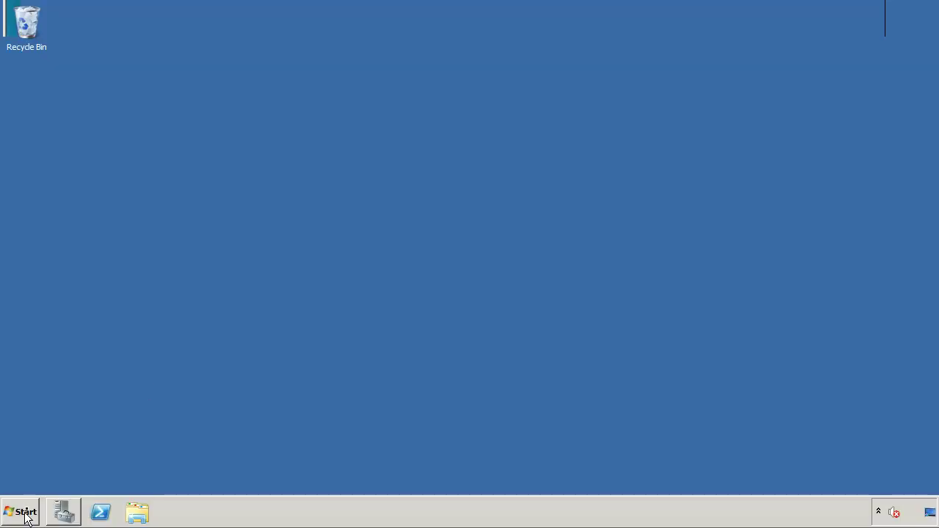
# - Launch DaRT Recovery Image from Start > All Programs > Microsoft DaRT 7 and pass its welcome page
pyautogui.click(22, 511)
pyautogui.click(41, 459)
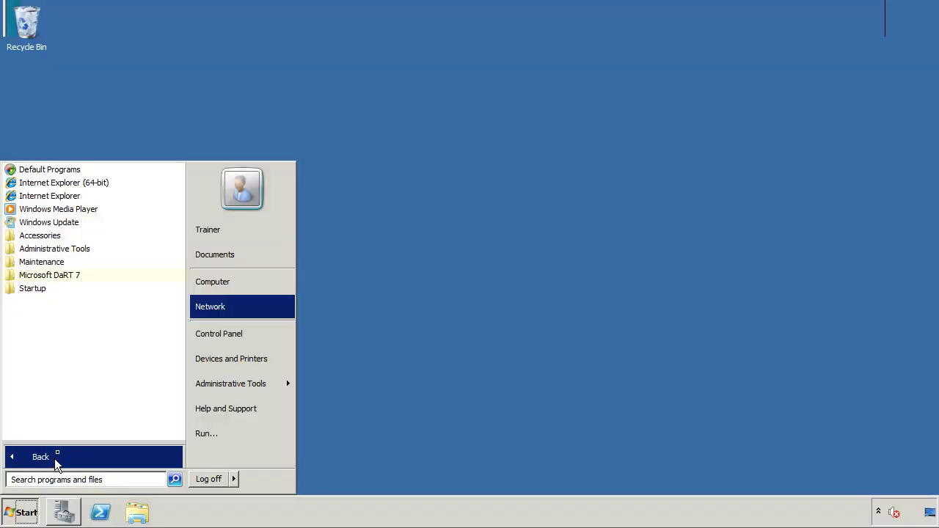
pyautogui.click(61, 276)
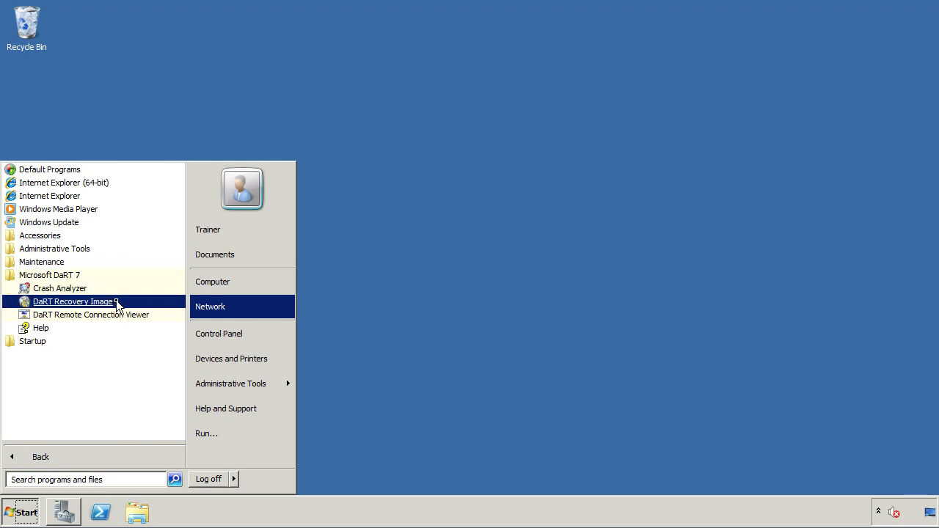
pyautogui.click(428, 332)
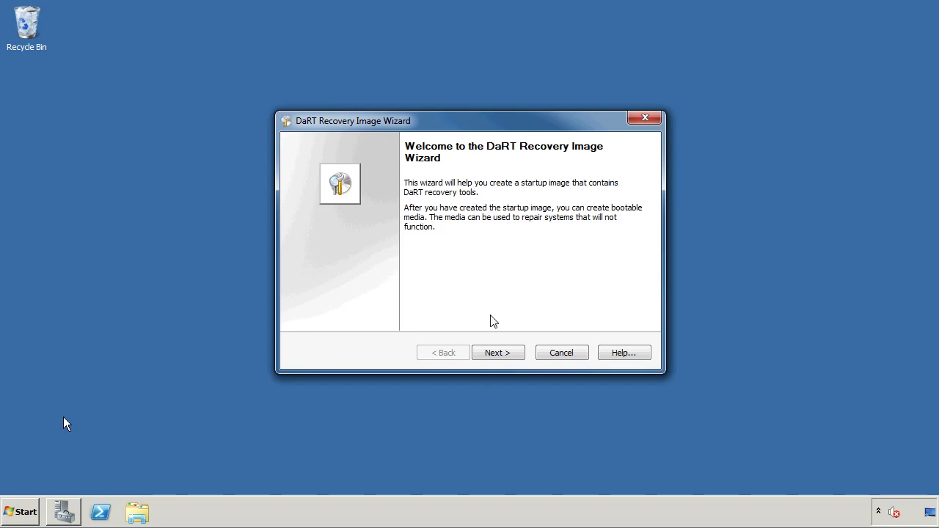
pyautogui.click(497, 353)
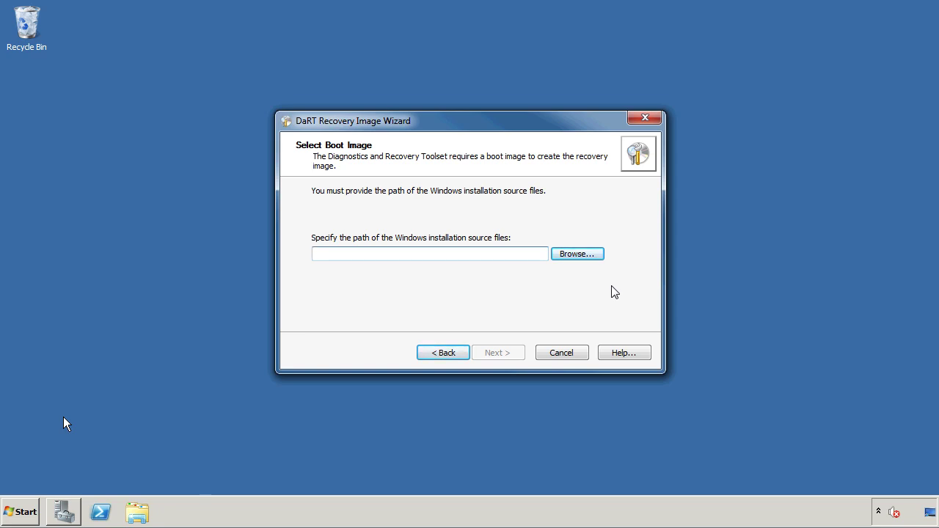
# - Choose DVD Drive (M:) as the Windows installation source and continue to Preparing Files
pyautogui.click(597, 254)
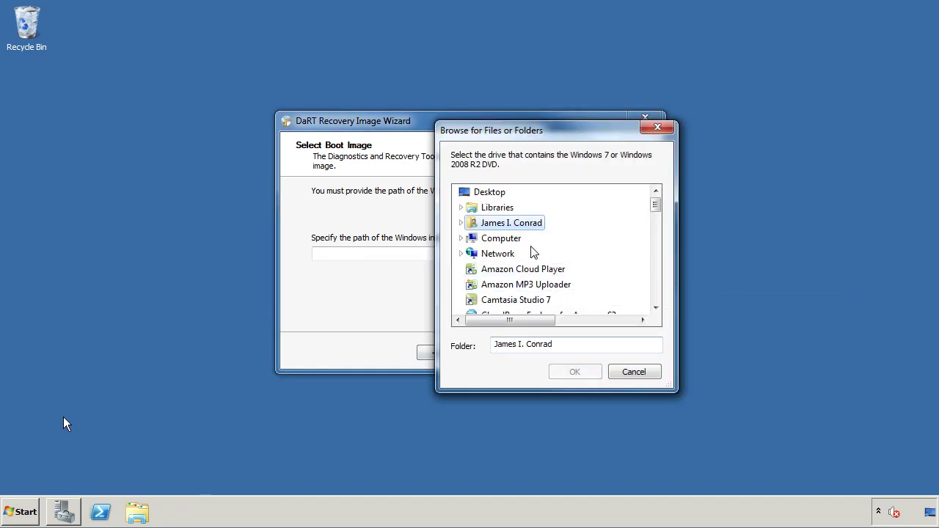
pyautogui.click(462, 239)
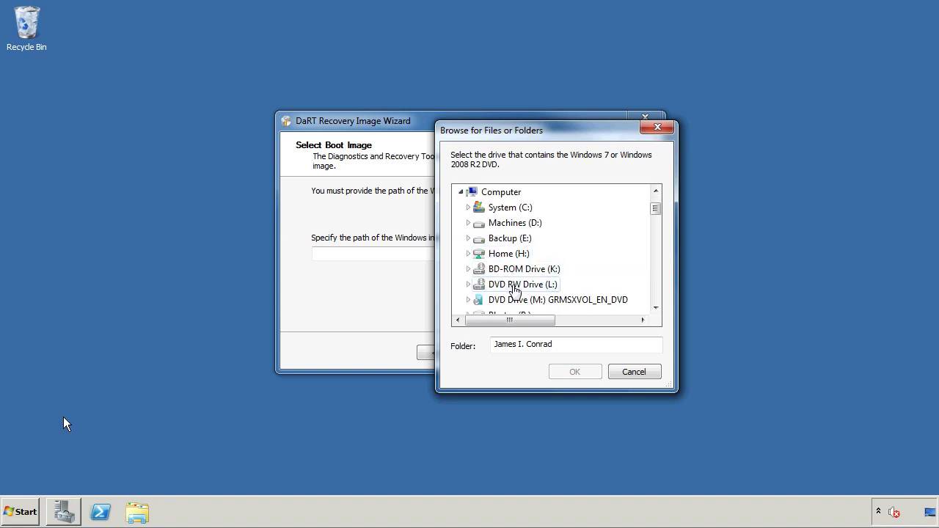
pyautogui.click(490, 300)
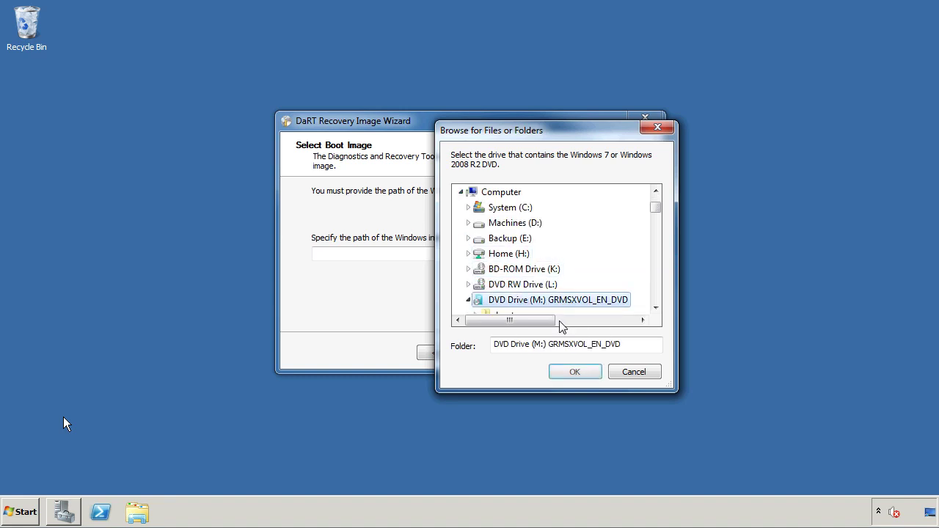
pyautogui.click(573, 373)
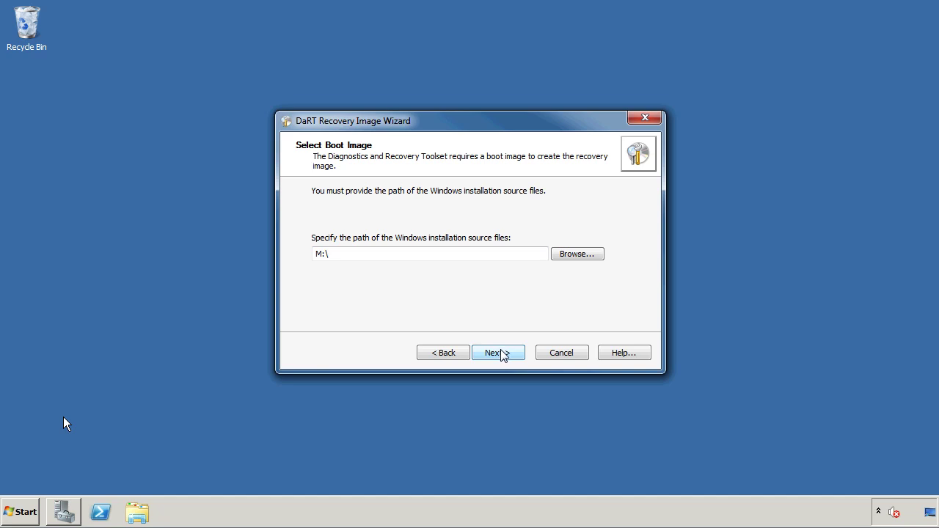
pyautogui.click(502, 353)
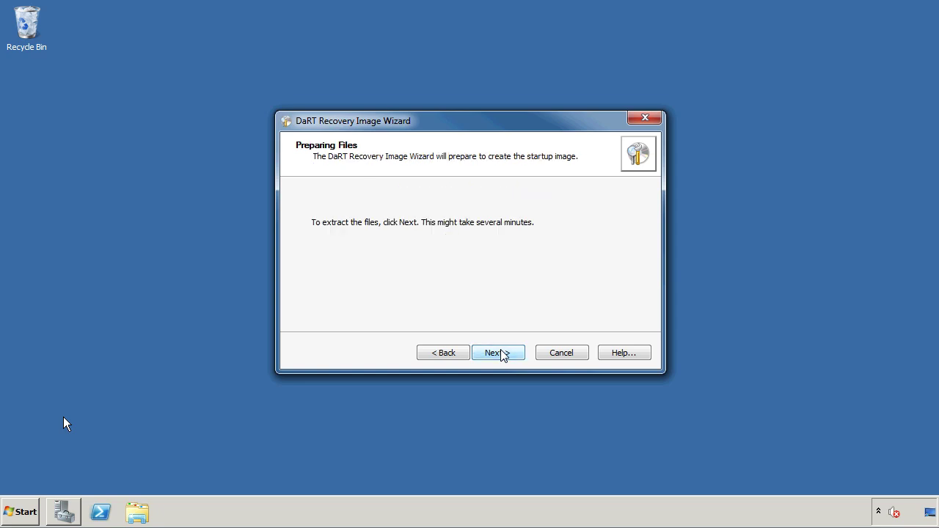
# - Extract the boot image files, leave all tools including Locksmith enabled, and continue
pyautogui.click(502, 354)
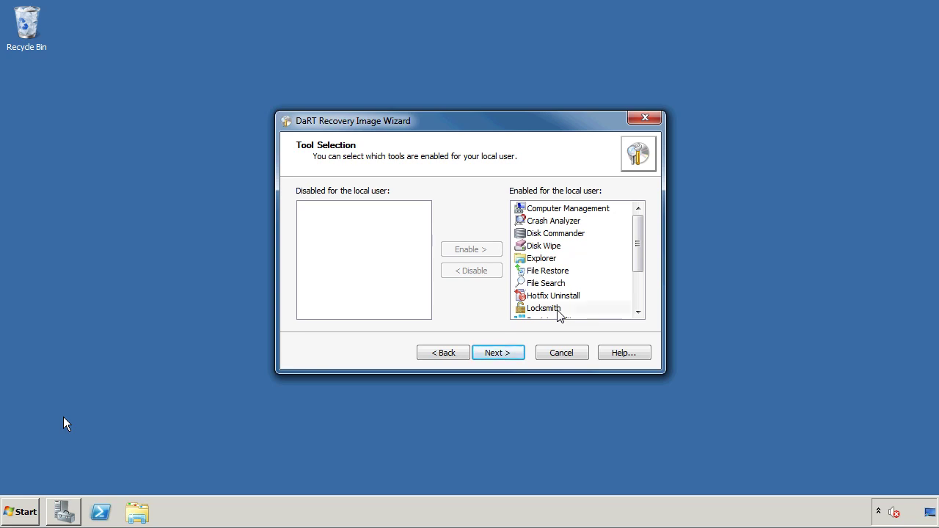
pyautogui.click(557, 309)
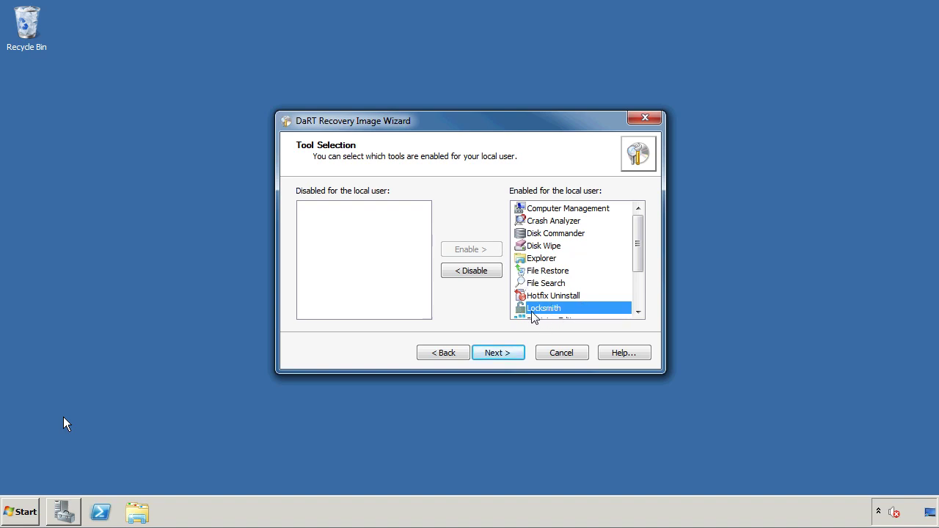
pyautogui.click(505, 358)
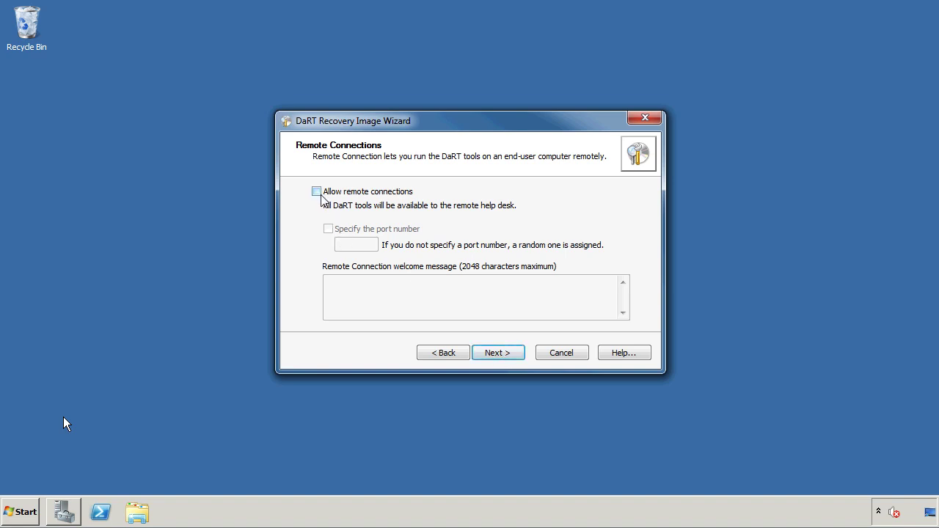
# - Skip remote connections and set Crash Analyzer to locate Debugging Tools on the repaired system
pyautogui.click(504, 354)
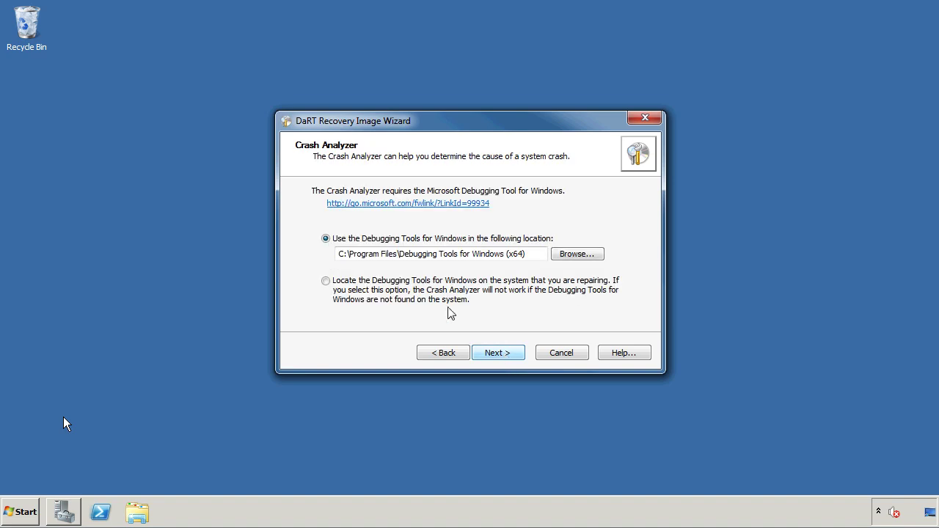
pyautogui.click(325, 281)
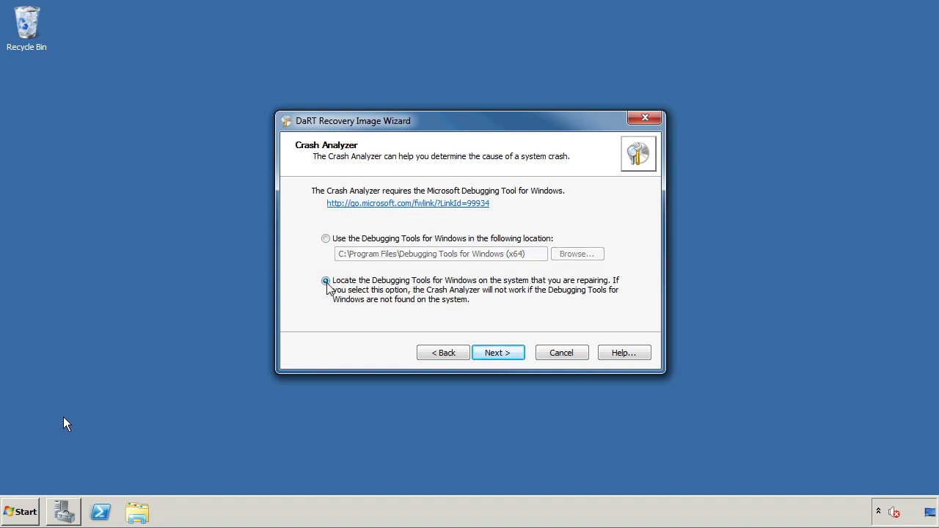
pyautogui.click(514, 355)
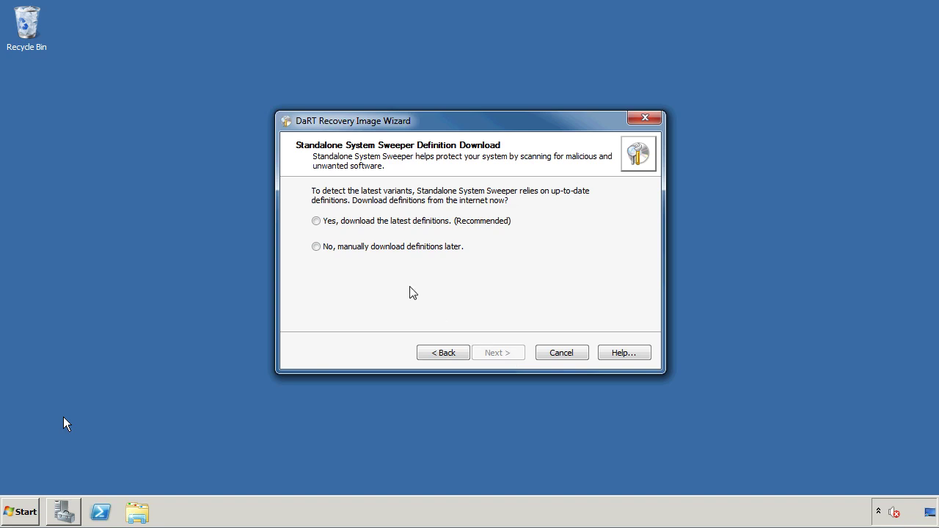
# - Select 'Yes, download the latest definitions' and download the System Sweeper definitions
pyautogui.click(411, 223)
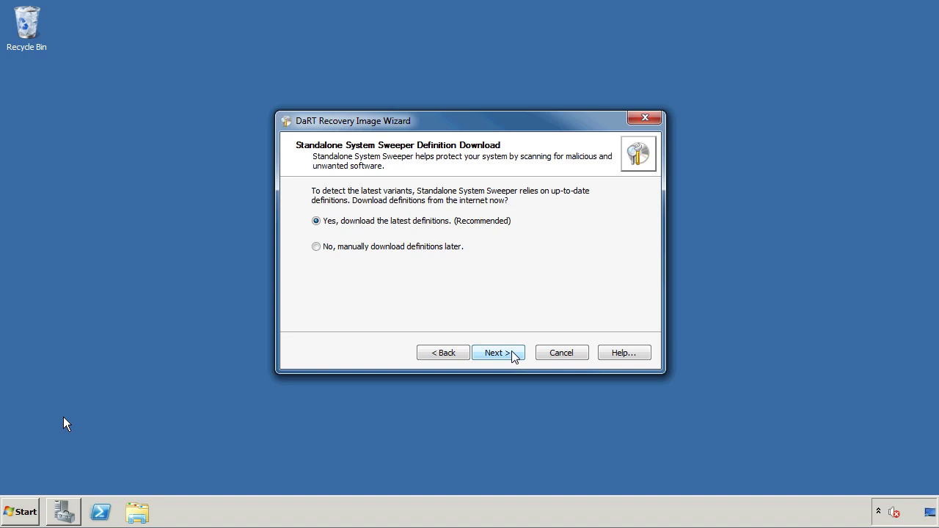
pyautogui.click(498, 353)
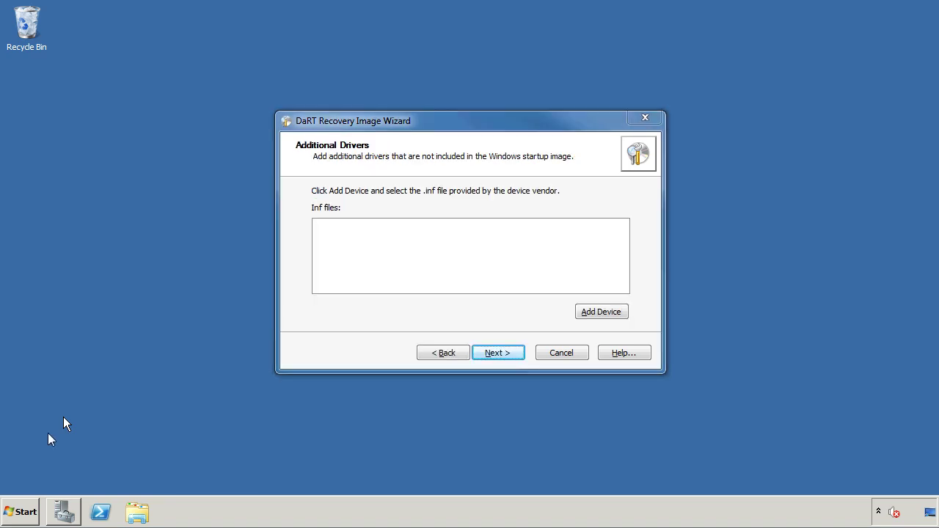
# - Skip Additional Drivers and Additional Files, then start creating DaRT70.iso on the Desktop
pyautogui.click(375, 318)
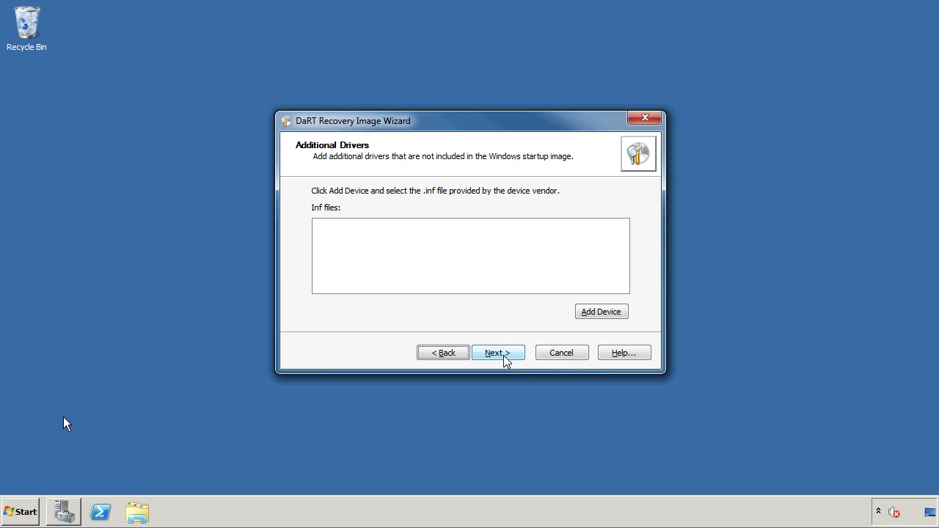
pyautogui.click(511, 356)
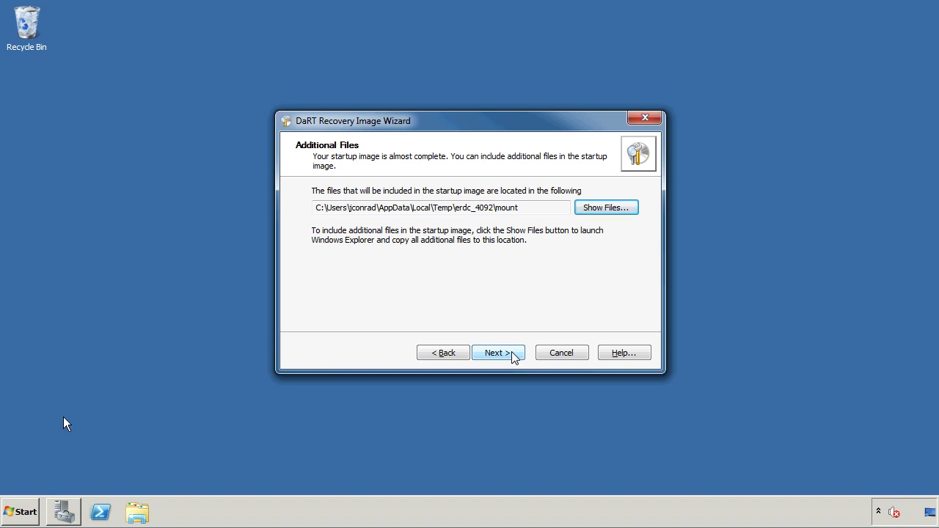
pyautogui.click(511, 353)
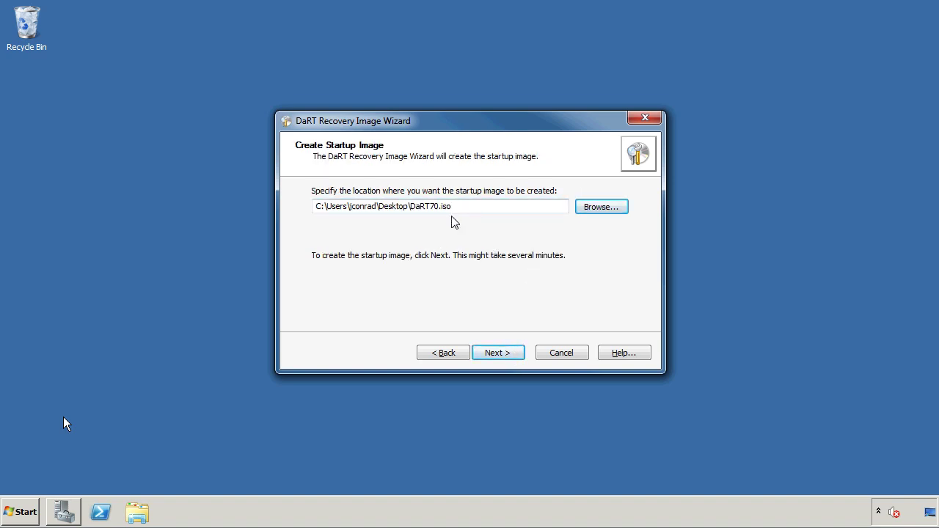
pyautogui.click(512, 354)
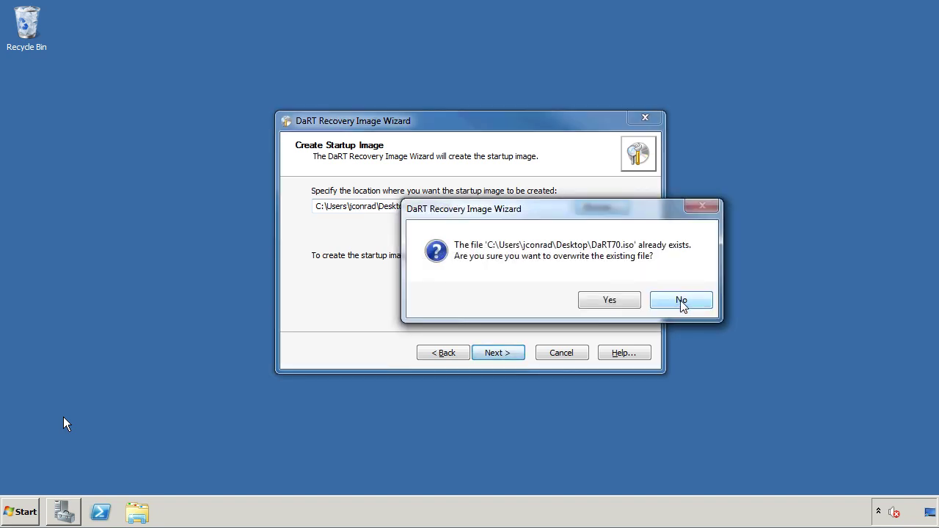
# - Confirm overwriting the existing DaRT70.iso so the boot image build begins
pyautogui.click(622, 301)
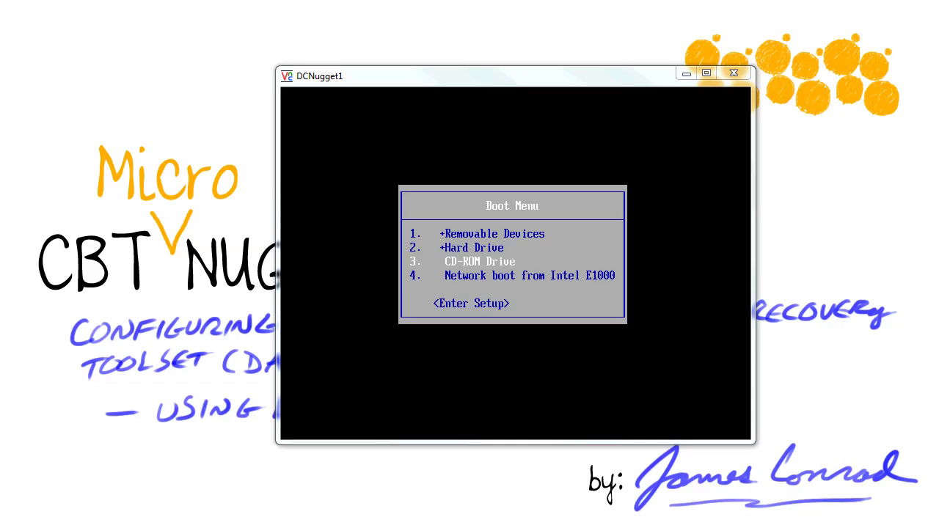
# - Boot the DCNugget1 VM from the CD-ROM Drive in its Boot Menu
pyautogui.click(495, 205)
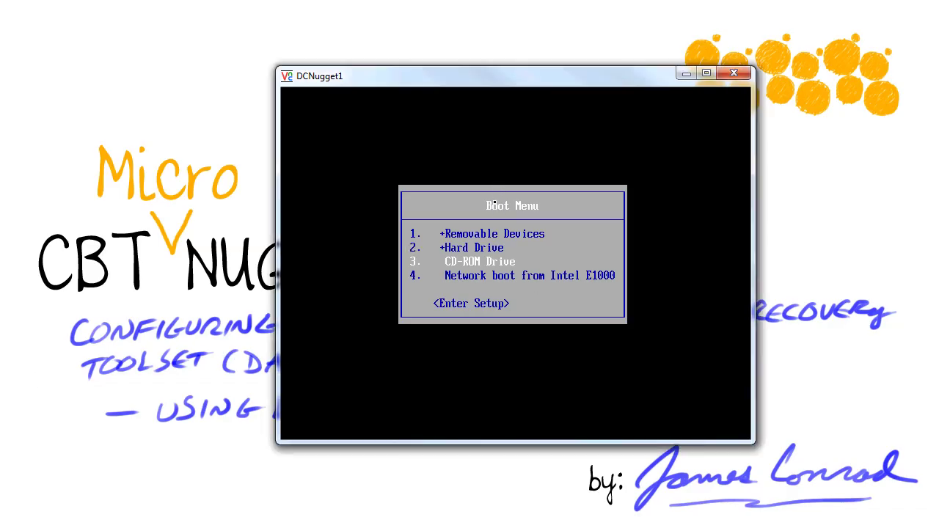
pyautogui.press('Up')
pyautogui.press('Up')
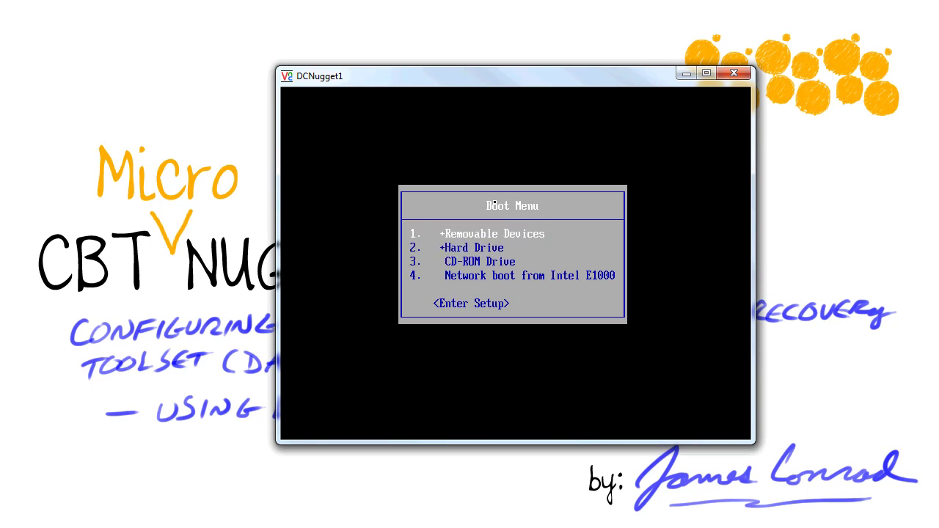
pyautogui.press('Down')
pyautogui.press('Down')
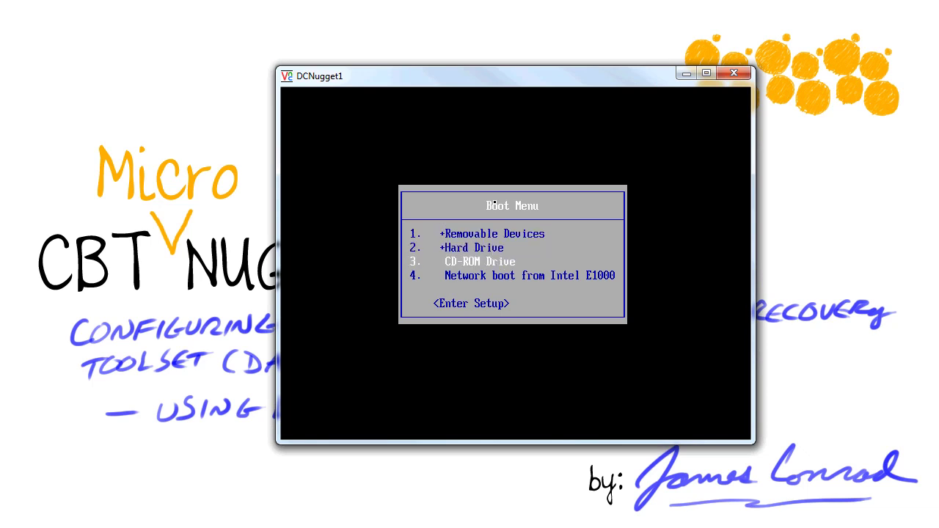
pyautogui.press('Return')
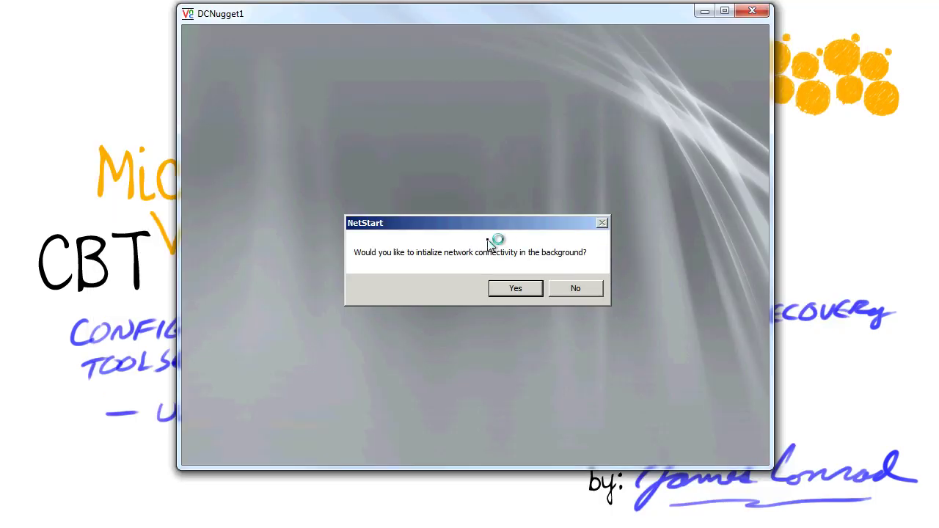
# - Accept background networking, drive-letter remapping and US keyboard, then select Windows Server 2008 R2
pyautogui.click(525, 294)
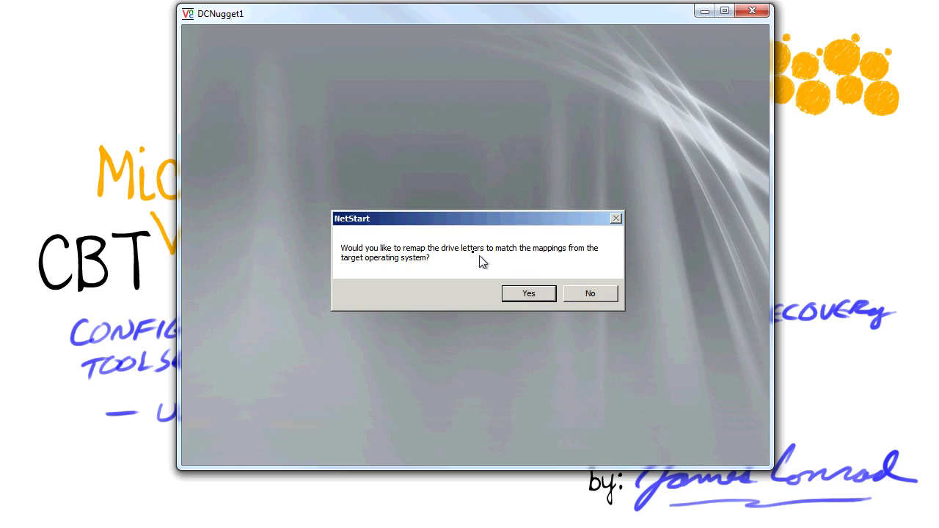
pyautogui.click(529, 294)
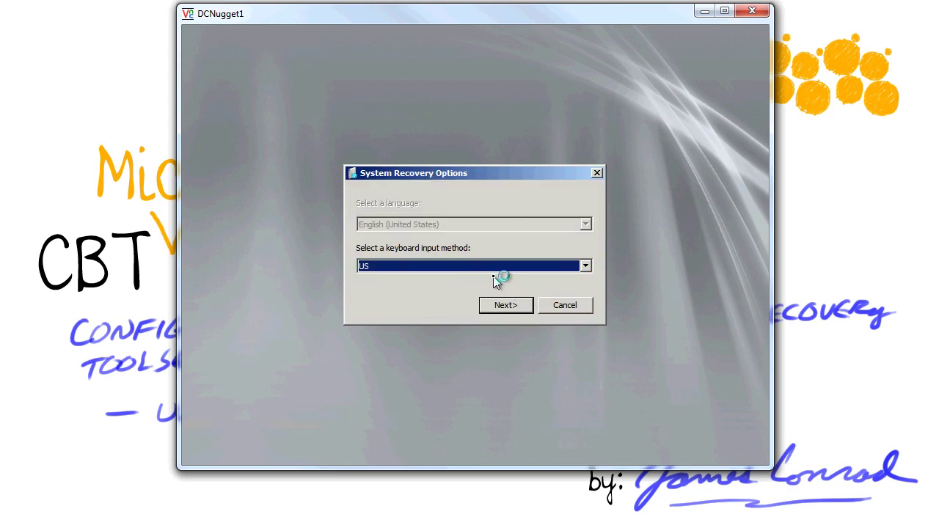
pyautogui.click(516, 308)
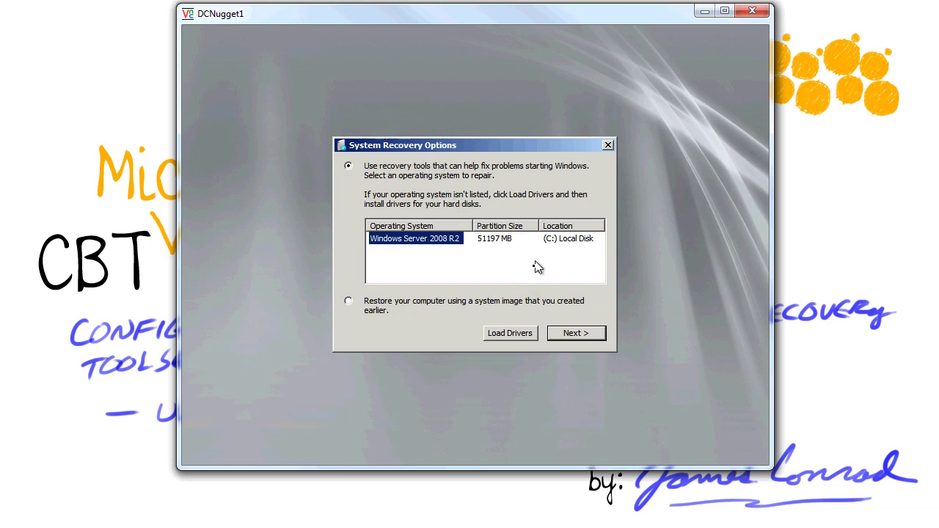
pyautogui.click(576, 334)
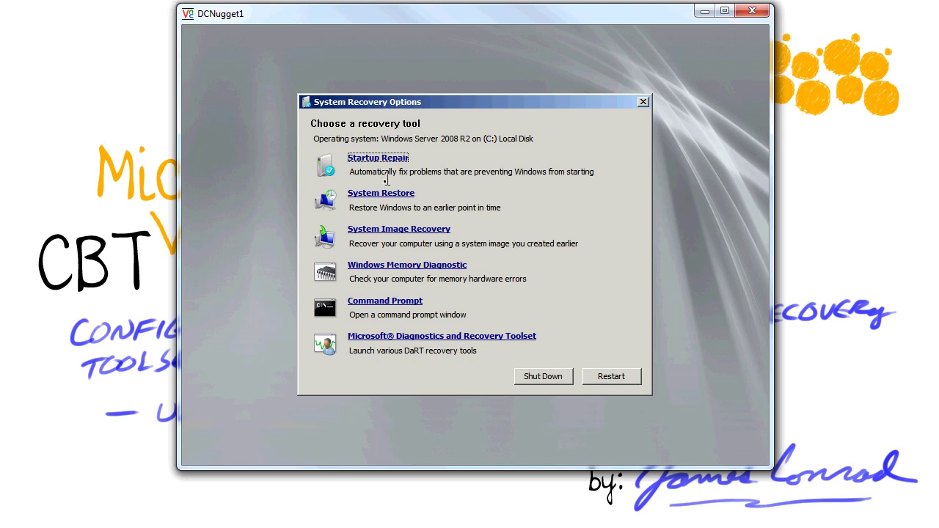
# - Open Microsoft Diagnostics and Recovery Toolset and launch the Locksmith tool
pyautogui.click(404, 336)
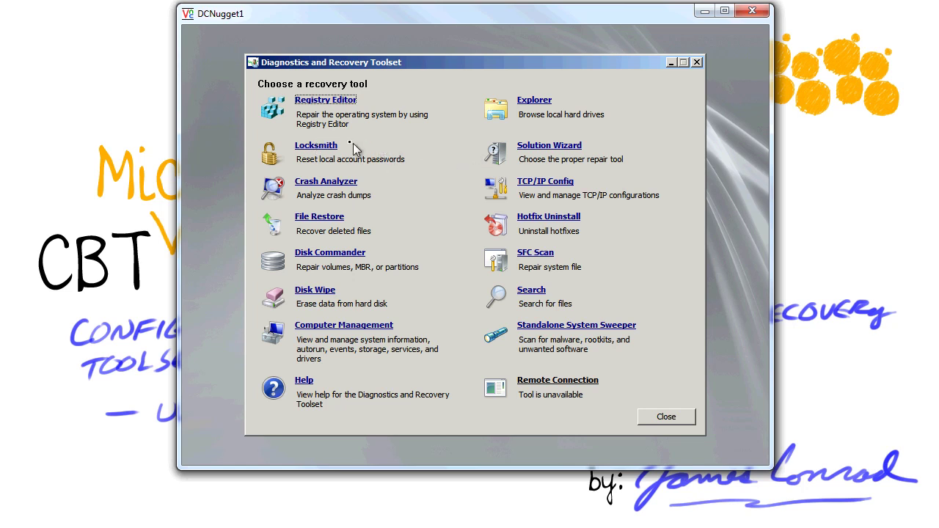
pyautogui.click(323, 150)
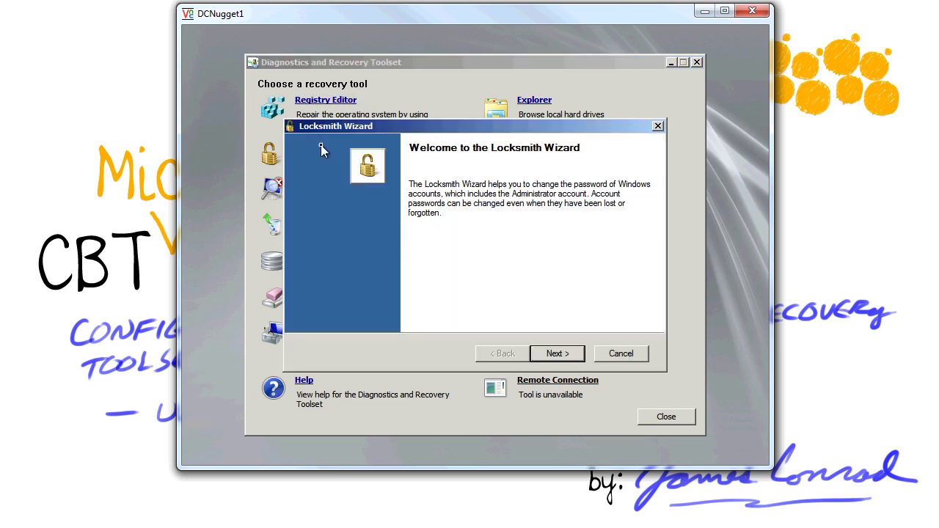
# - In Locksmith, choose the Administrator account and enter and confirm the new account password
pyautogui.click(559, 353)
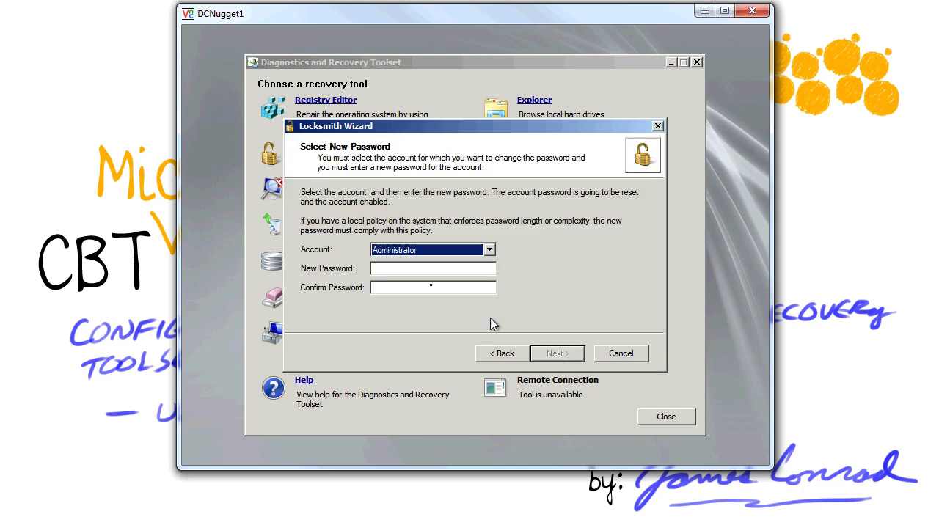
pyautogui.click(448, 256)
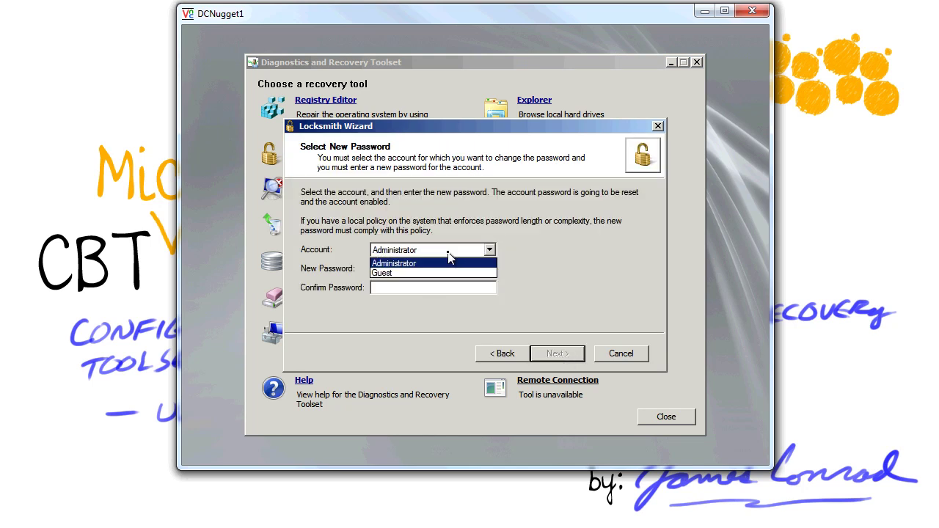
pyautogui.click(448, 255)
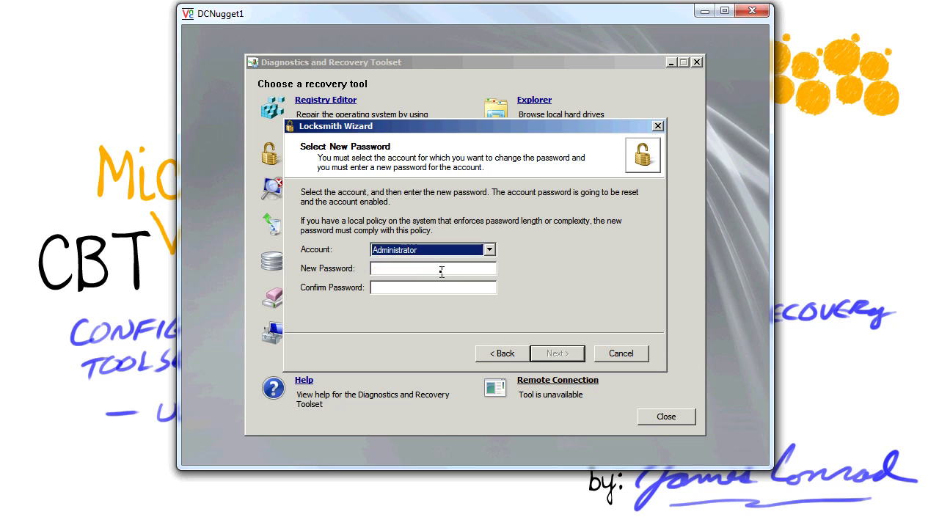
pyautogui.click(443, 271)
pyautogui.write('P@ssw0rd')
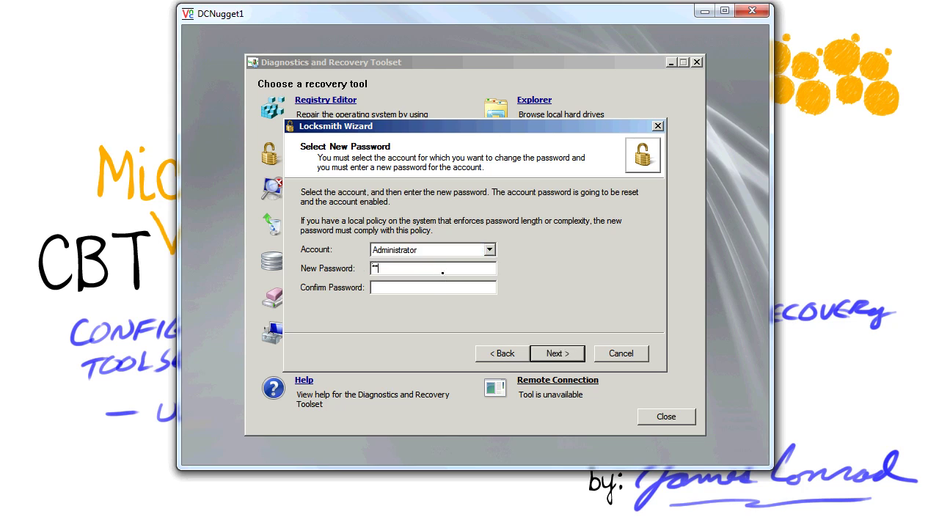
pyautogui.press('Tab')
pyautogui.write('P@ssw0rd')
# - Apply the new password, finish Locksmith and close the Diagnostics and Recovery Toolset
pyautogui.click(558, 354)
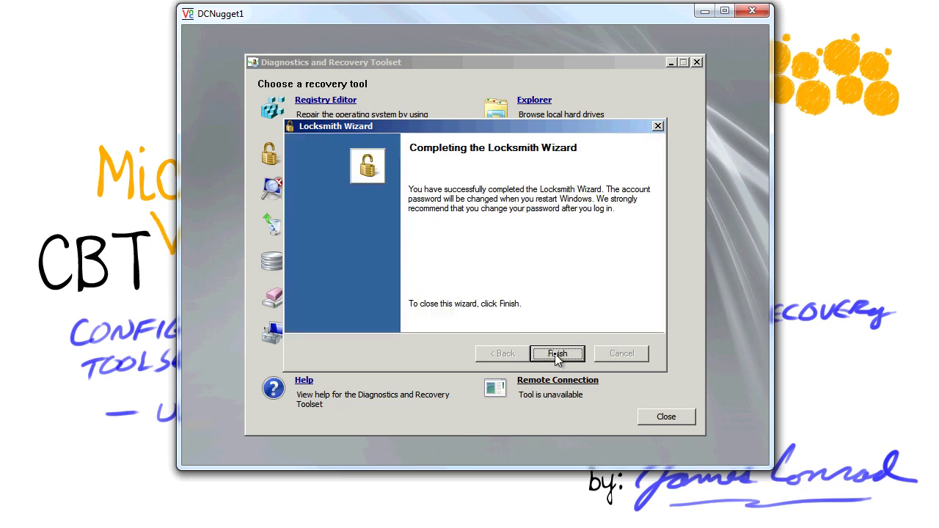
pyautogui.click(558, 354)
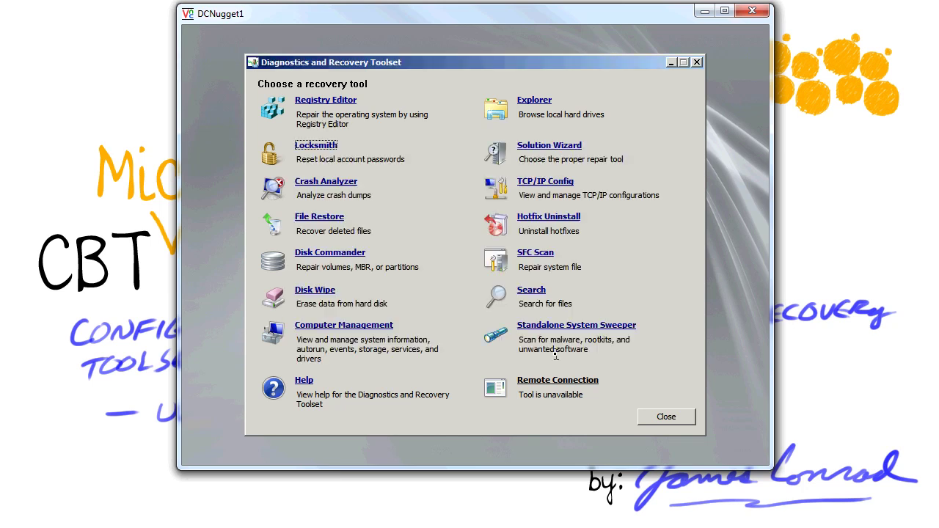
pyautogui.click(667, 416)
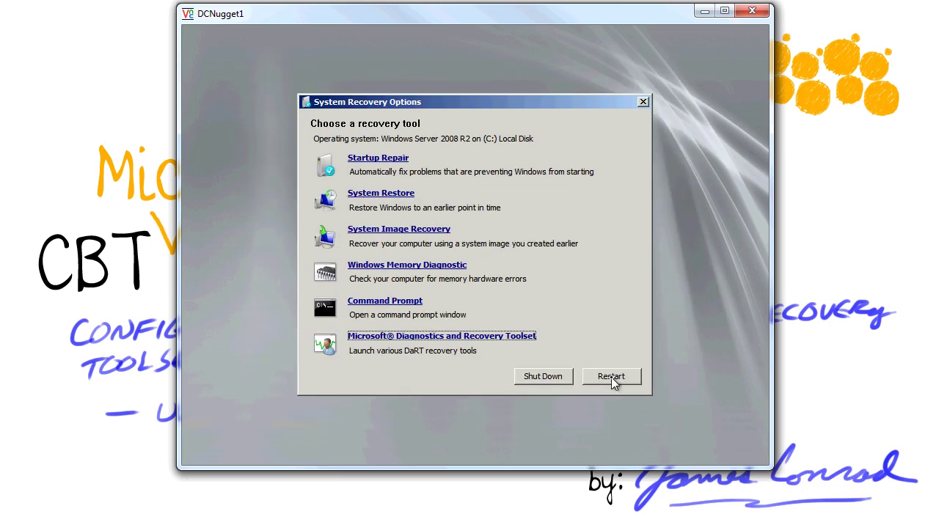